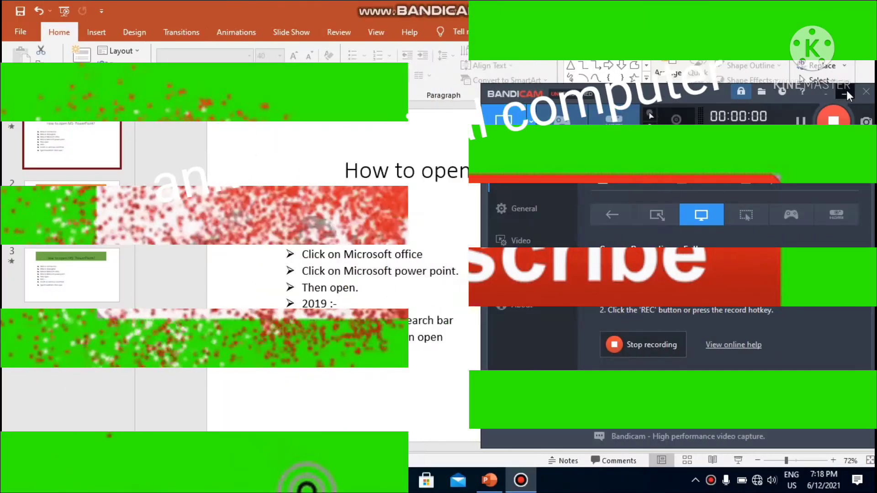
# - Let the KineMaster subscribe intro finish so the 'How to open MS- PowerPoint?' deck appears
pyautogui.click(845, 94)
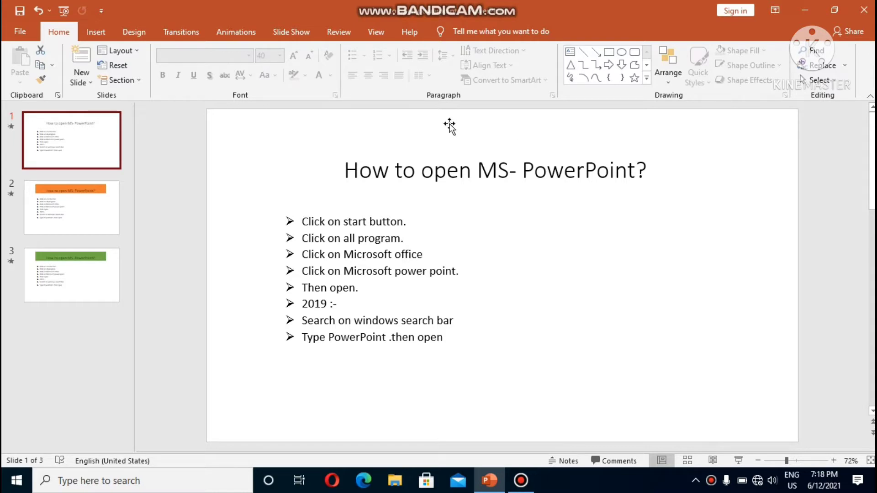
# - Switch the deck to Outline view from the View tab, listing all three slides' titles and bullets
pyautogui.click(376, 32)
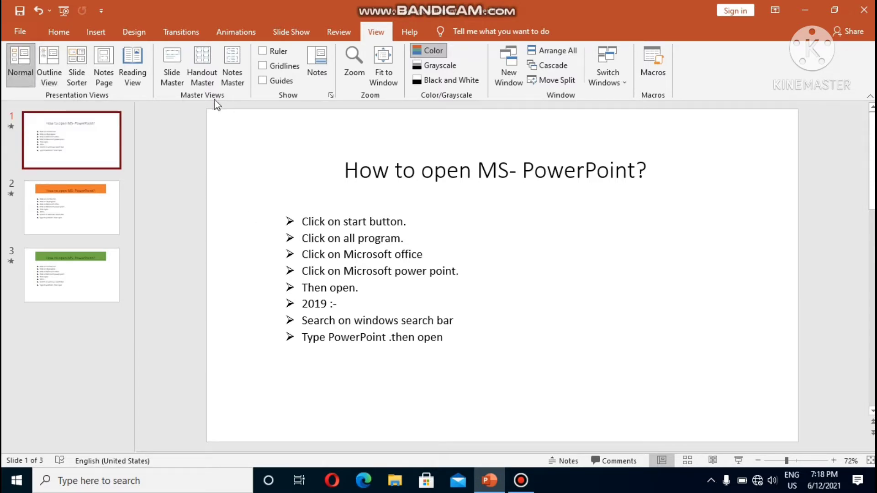
pyautogui.click(57, 84)
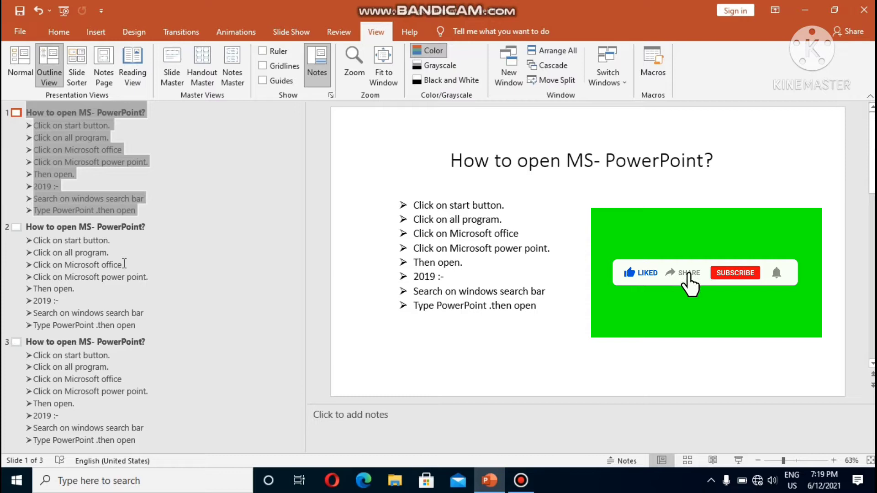
# - Select slides 2 and 3 in the outline, then switch to Slide Sorter thumbnails
pyautogui.click(123, 264)
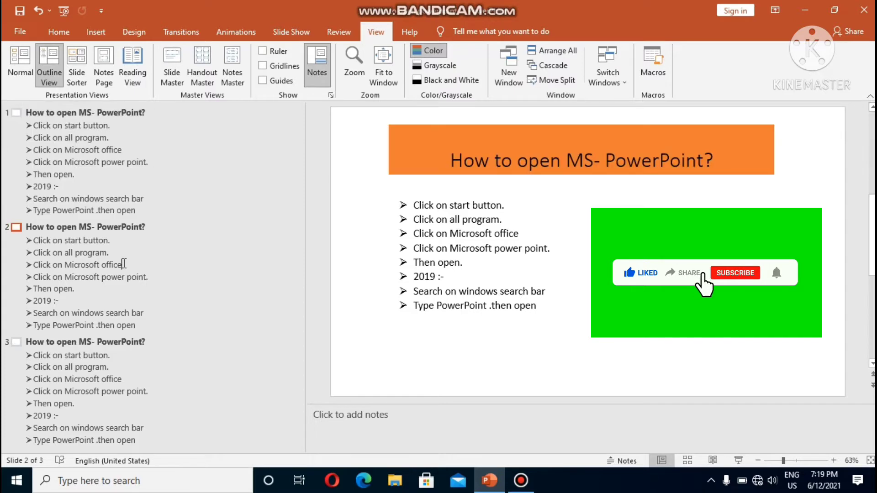
pyautogui.click(146, 352)
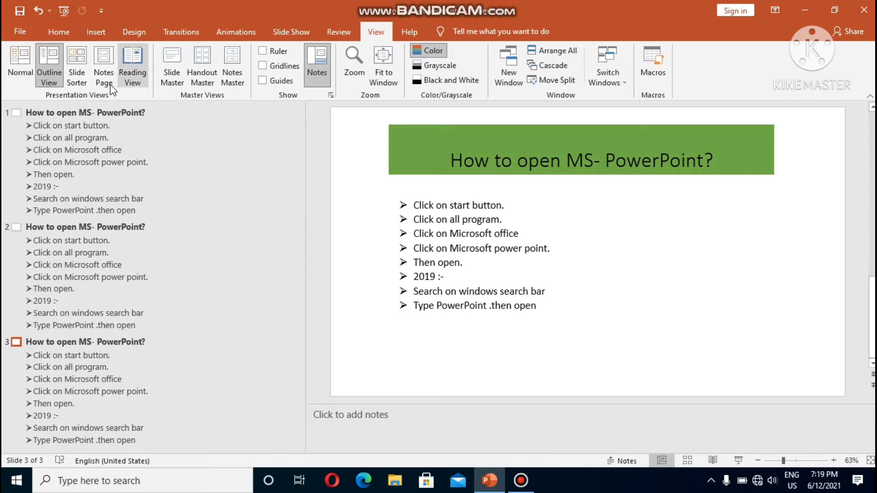
pyautogui.click(78, 85)
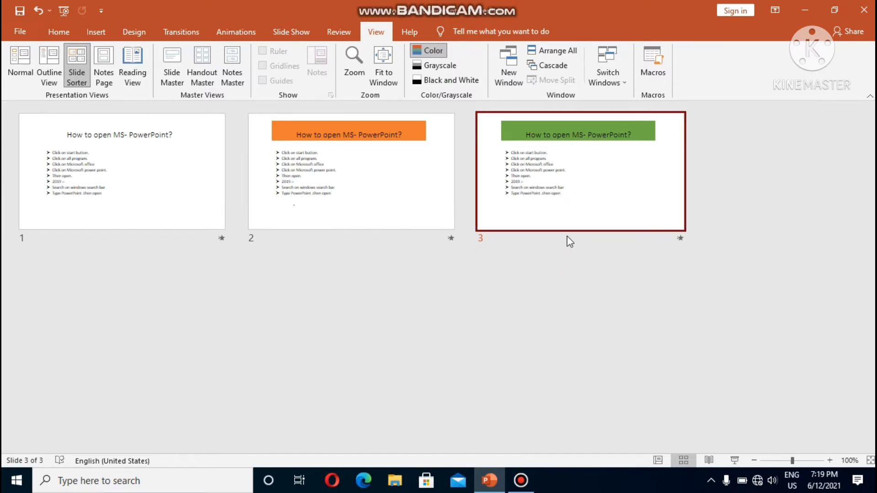
# - Open slide 2 as a Notes Page, click into its notes, then start Reading View at slide 1
pyautogui.doubleClick(394, 183)
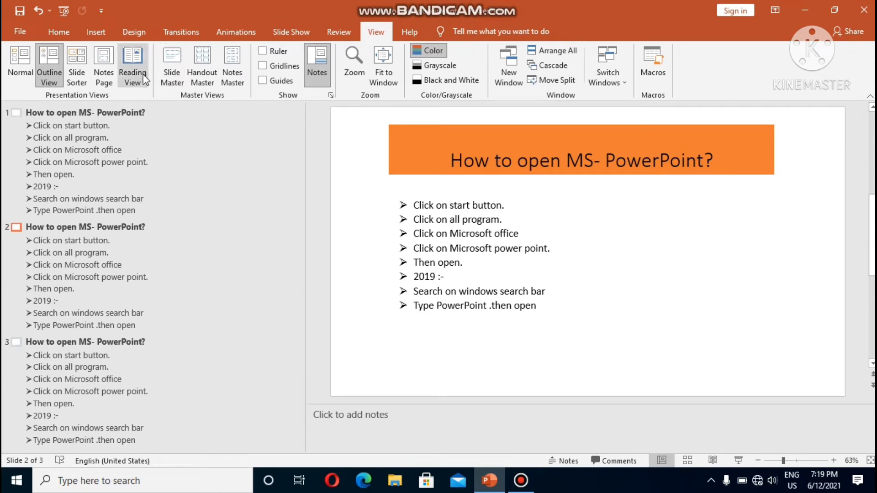
pyautogui.click(103, 67)
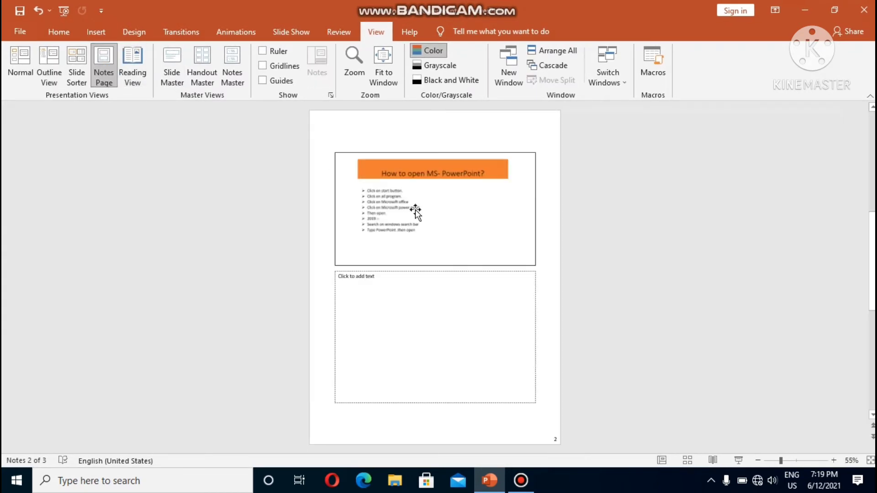
pyautogui.click(379, 294)
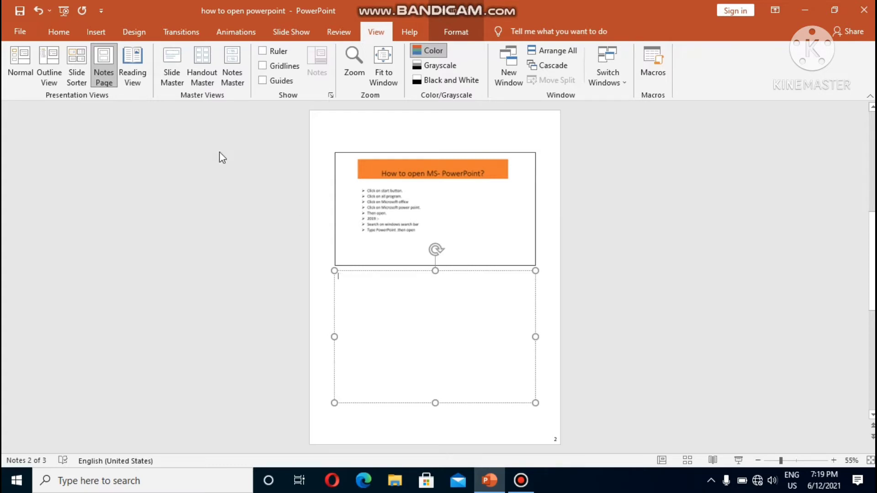
pyautogui.click(139, 78)
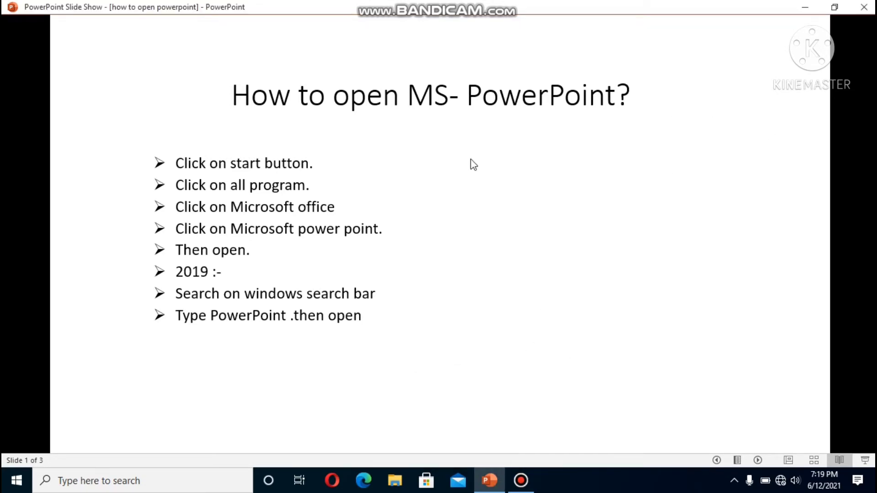
# - Play the title animation, advance through slides 2 and 3, and exit Reading View
pyautogui.click(358, 175)
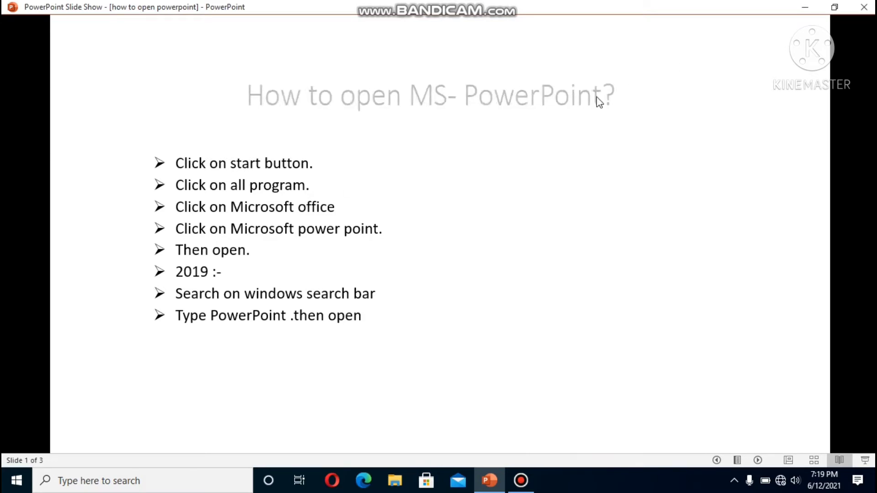
pyautogui.click(454, 179)
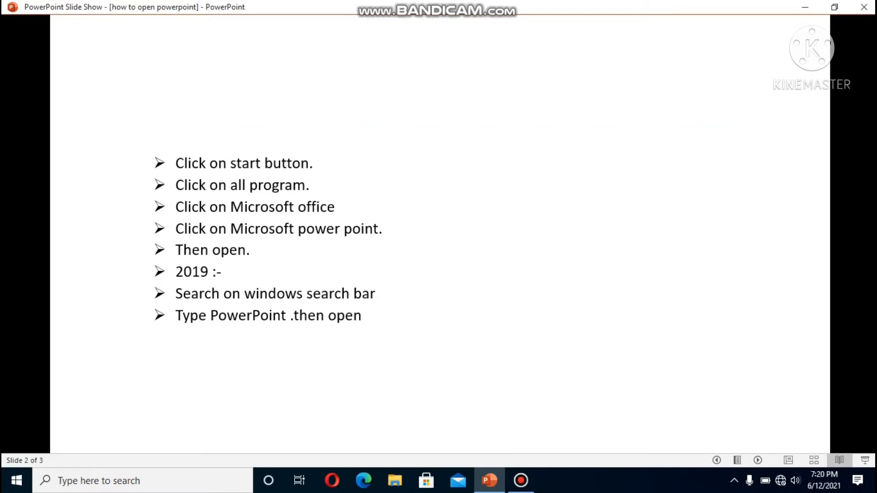
pyautogui.press('Right')
pyautogui.press('Right')
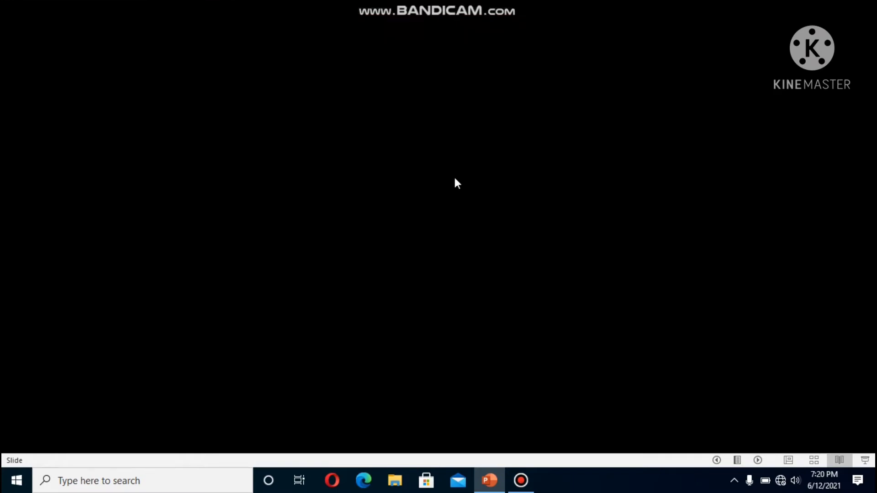
pyautogui.click(454, 177)
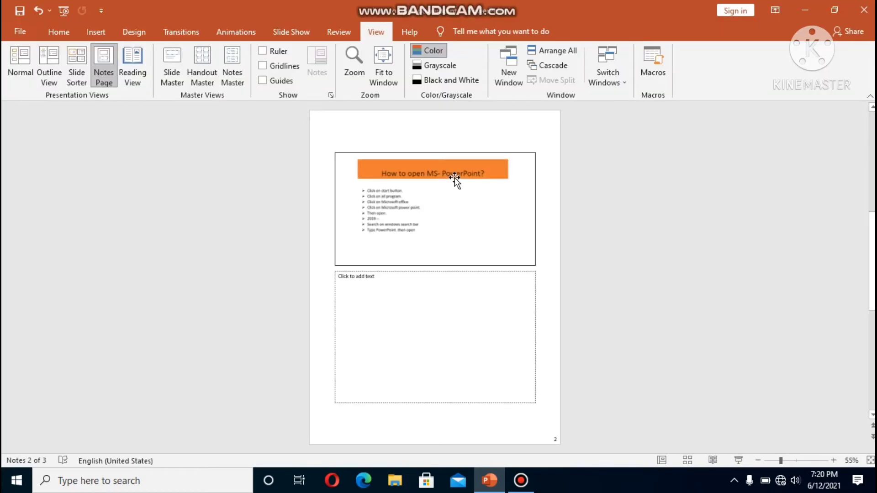
pyautogui.click(173, 73)
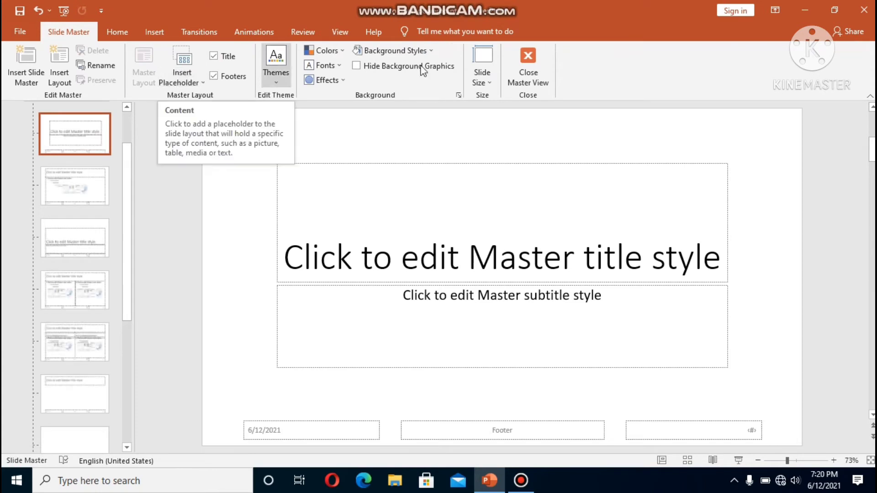
pyautogui.click(529, 61)
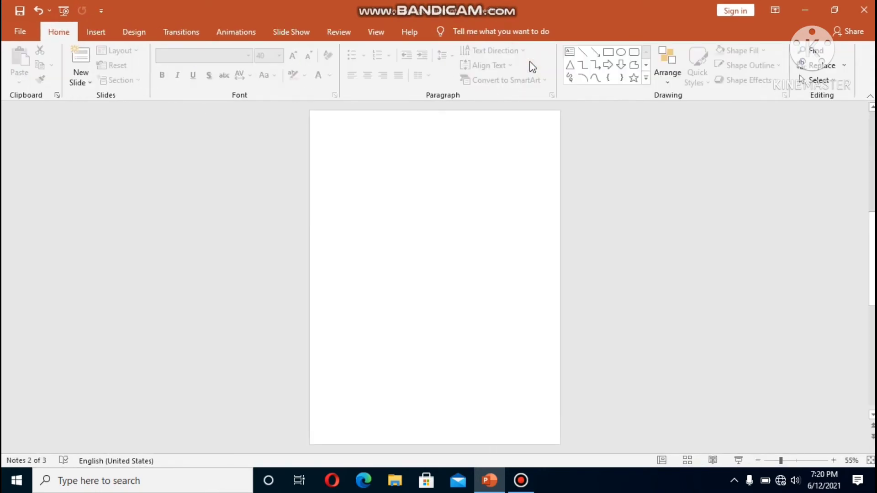
pyautogui.click(372, 36)
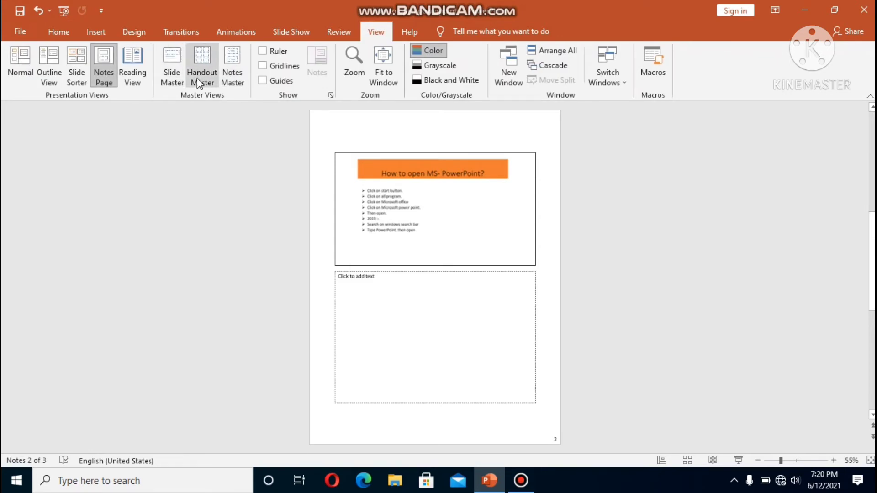
# - Turn on rulers and gridlines in Normal view, and toggle the guides on and off
pyautogui.click(263, 52)
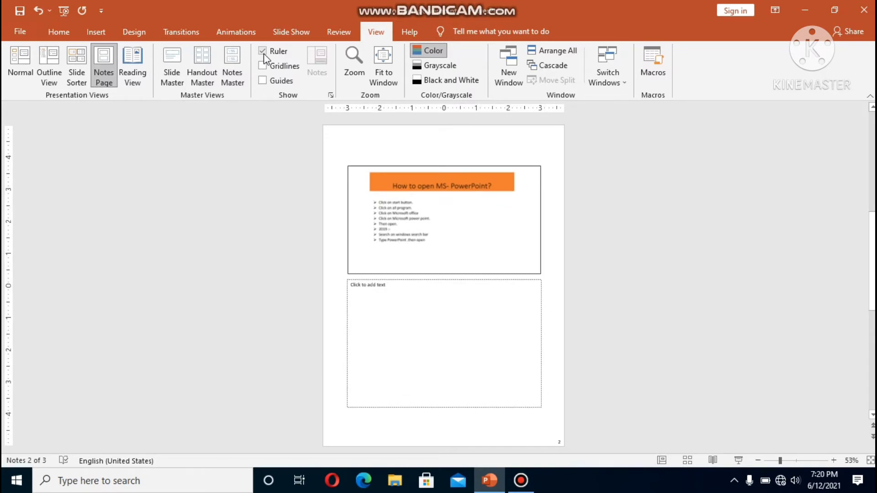
pyautogui.click(24, 58)
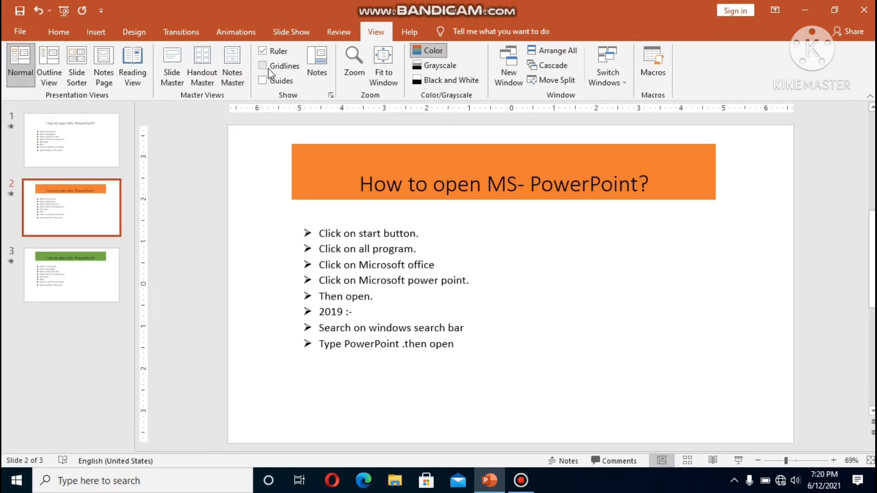
pyautogui.click(266, 65)
pyautogui.click(264, 81)
pyautogui.click(264, 80)
# - Show the notes pane, type 'dd' as a speaker note, then hide the pane again
pyautogui.click(310, 73)
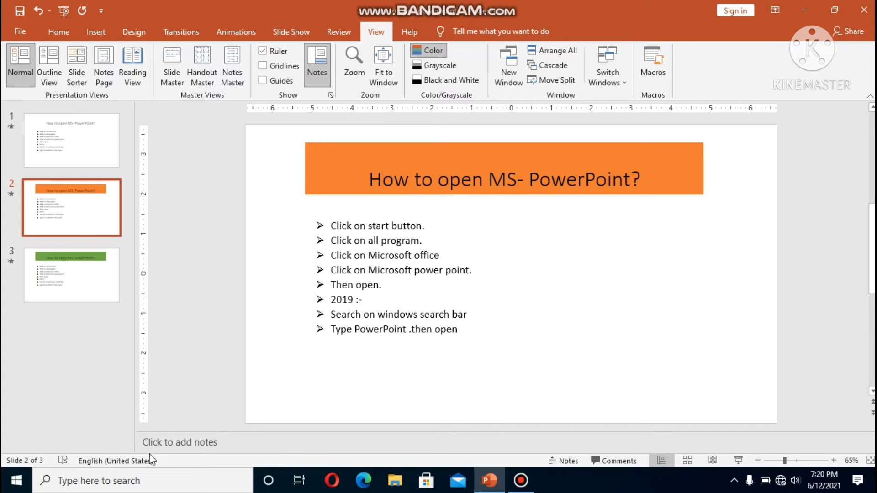
pyautogui.click(178, 442)
pyautogui.write('dd')
pyautogui.click(321, 74)
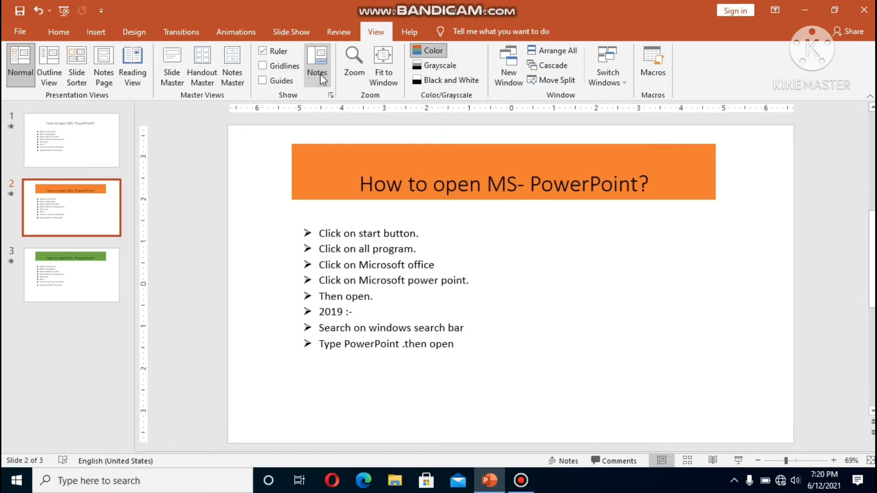
pyautogui.click(344, 58)
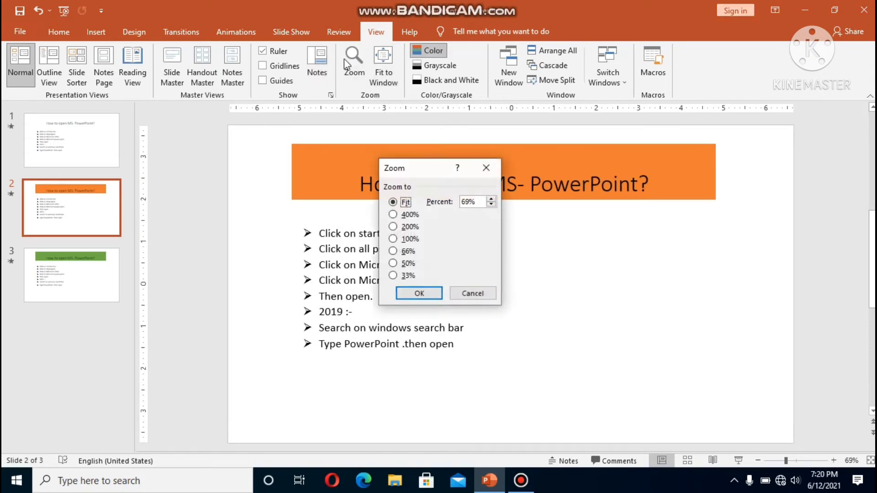
# - Zoom slide 2 to 200%, then 100%, then fit it to the window at 69%
pyautogui.click(393, 227)
pyautogui.click(419, 293)
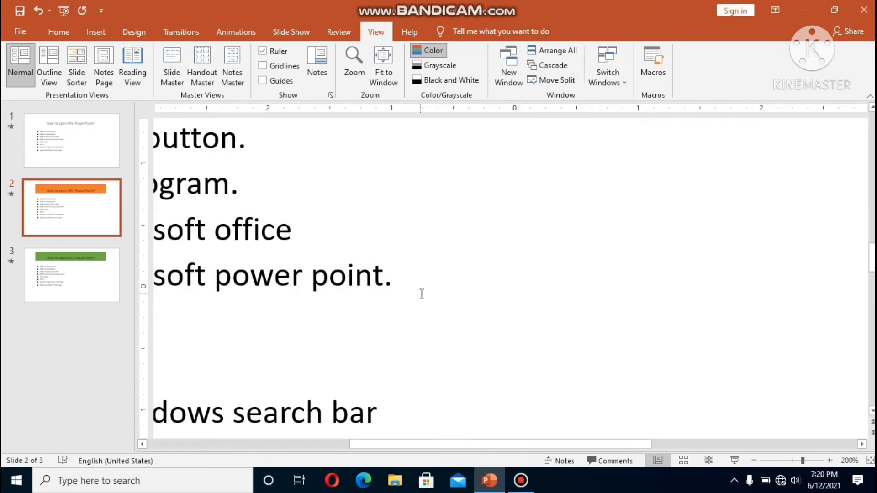
pyautogui.click(359, 83)
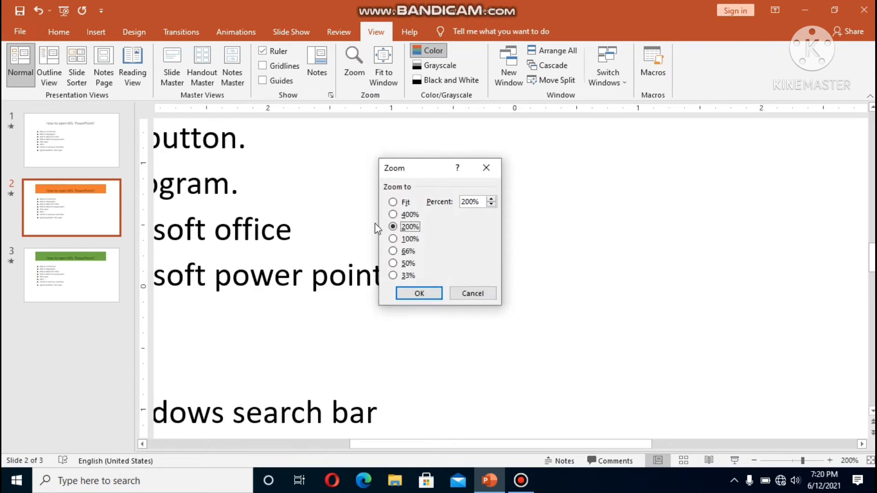
pyautogui.click(393, 238)
pyautogui.click(410, 295)
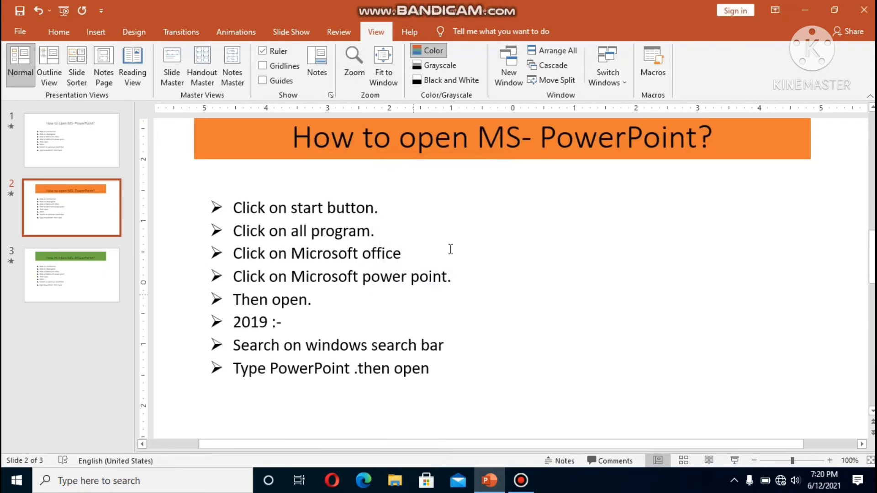
pyautogui.click(389, 73)
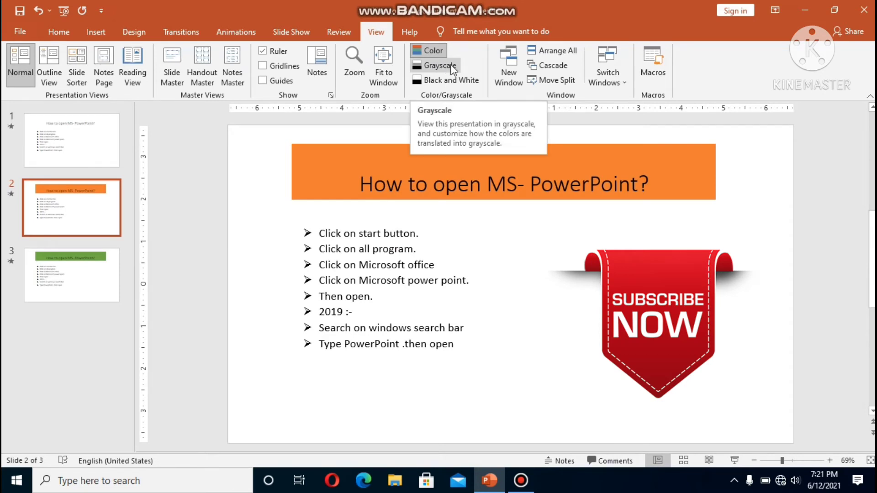
# - Preview Light, Inverse, Black and Automatic grayscale, then switch the deck to Black and White
pyautogui.click(451, 66)
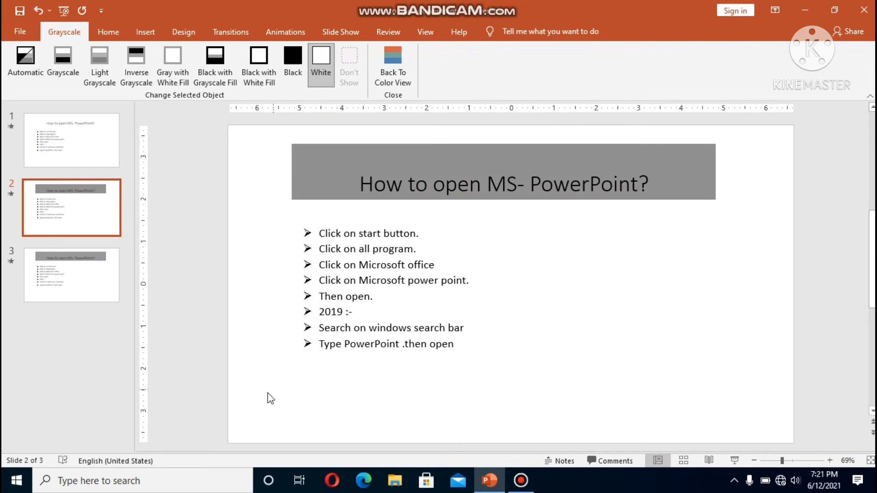
pyautogui.click(98, 69)
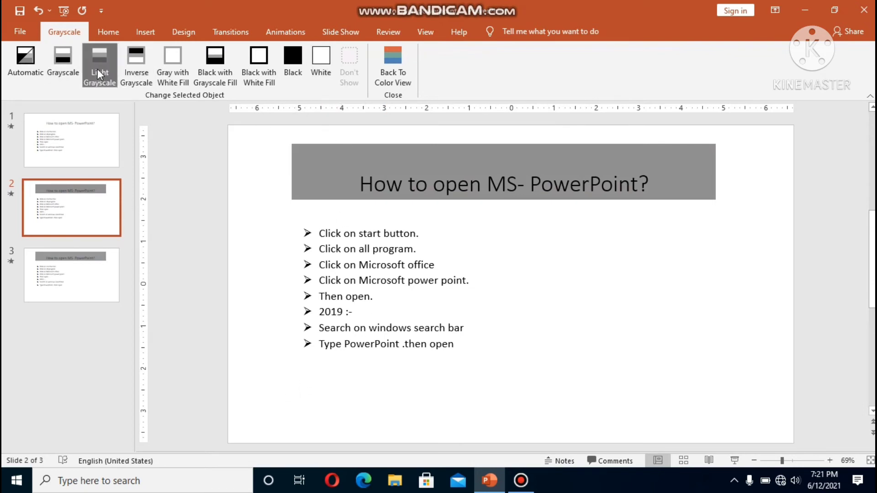
pyautogui.click(128, 54)
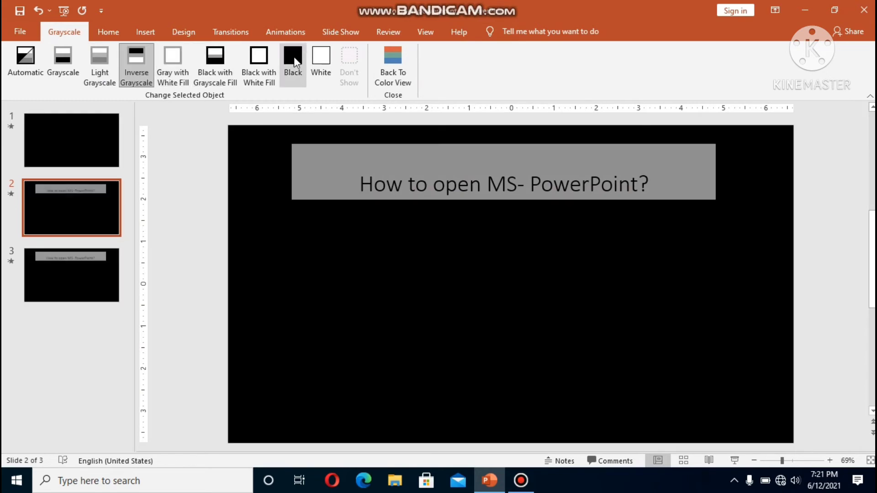
pyautogui.click(294, 56)
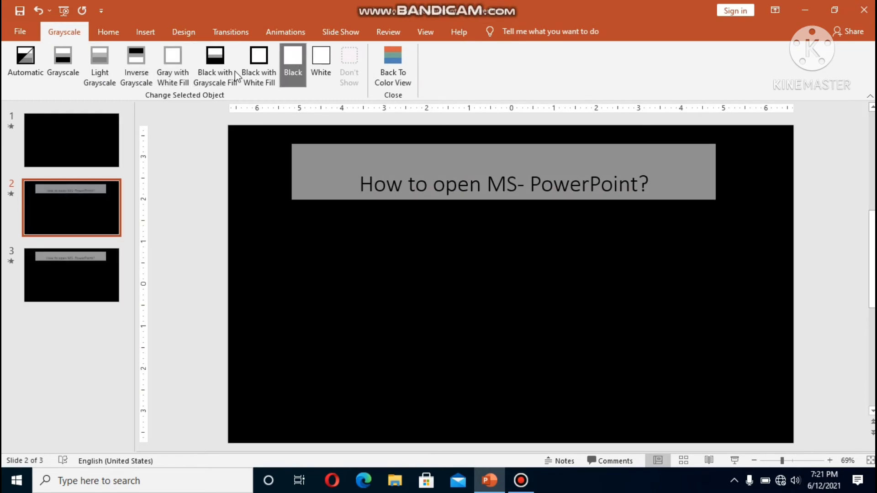
pyautogui.click(27, 54)
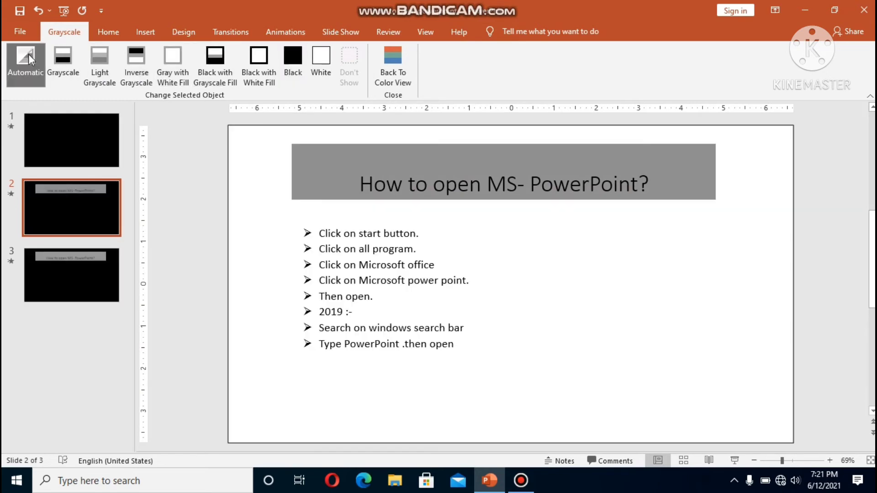
pyautogui.click(432, 29)
pyautogui.click(474, 82)
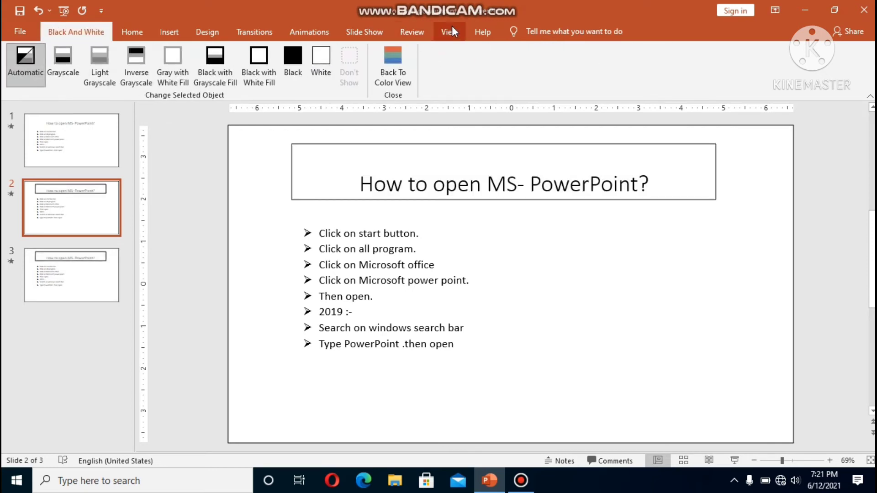
pyautogui.click(453, 28)
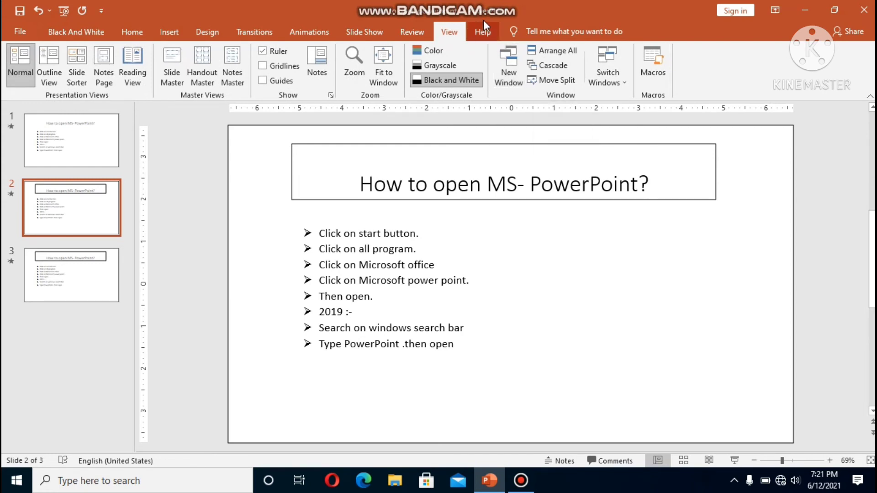
# - Open two new windows of the presentation, arrange them all, cascade them, and maximize the front one
pyautogui.click(517, 68)
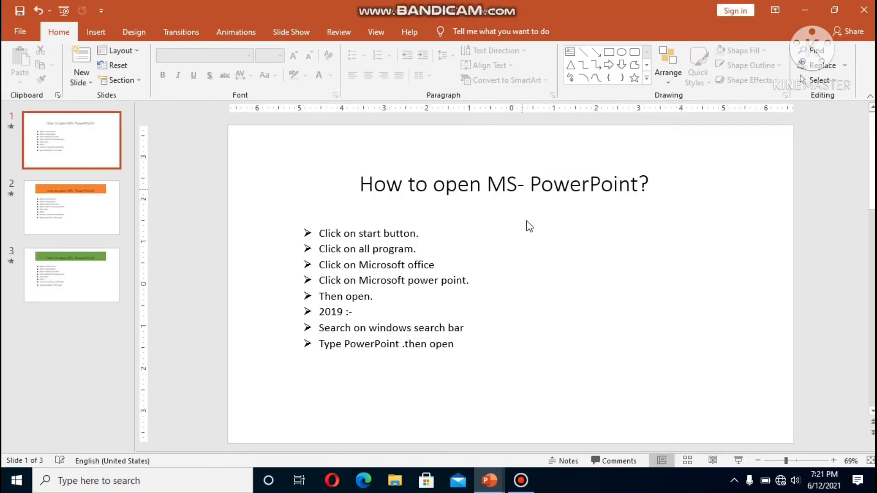
pyautogui.click(372, 31)
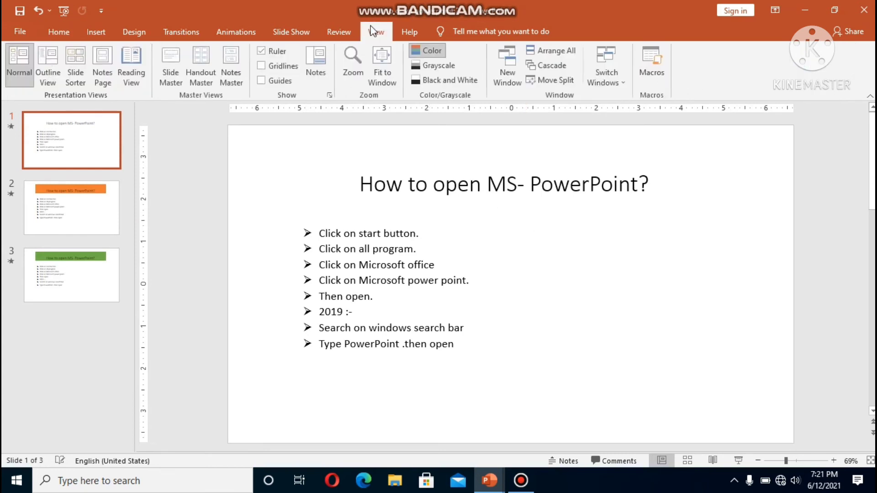
pyautogui.click(511, 71)
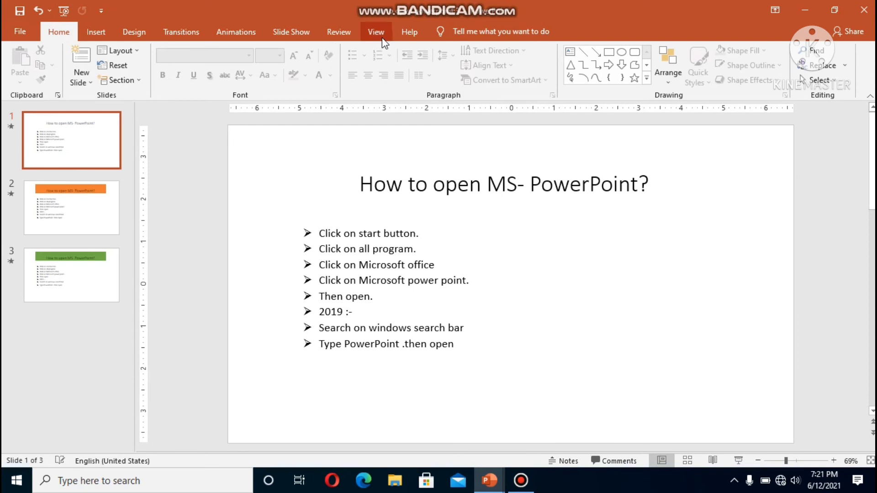
pyautogui.click(382, 38)
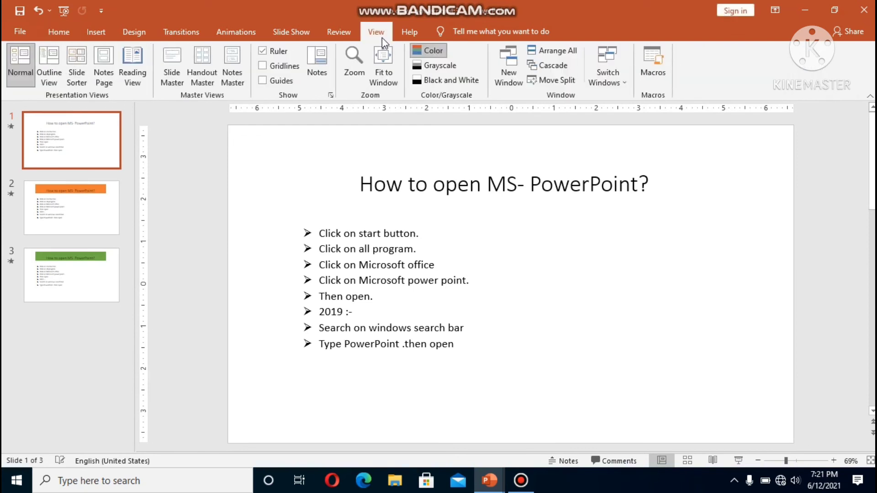
pyautogui.click(556, 50)
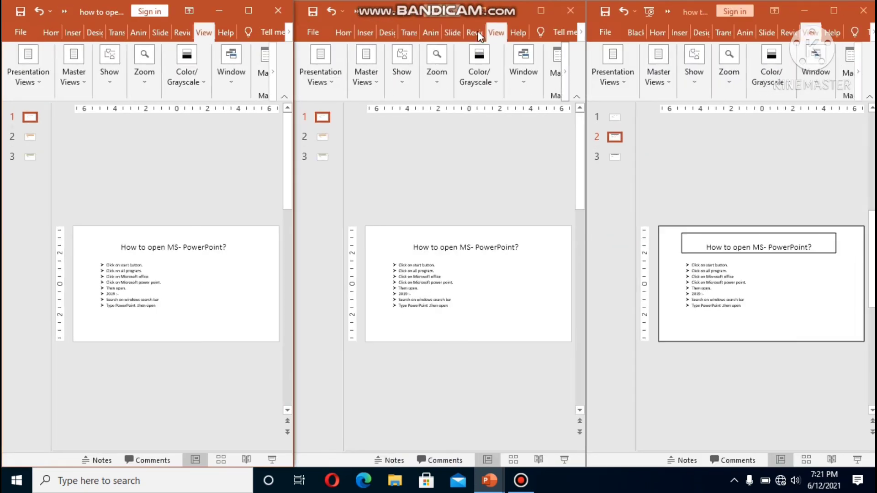
pyautogui.click(553, 12)
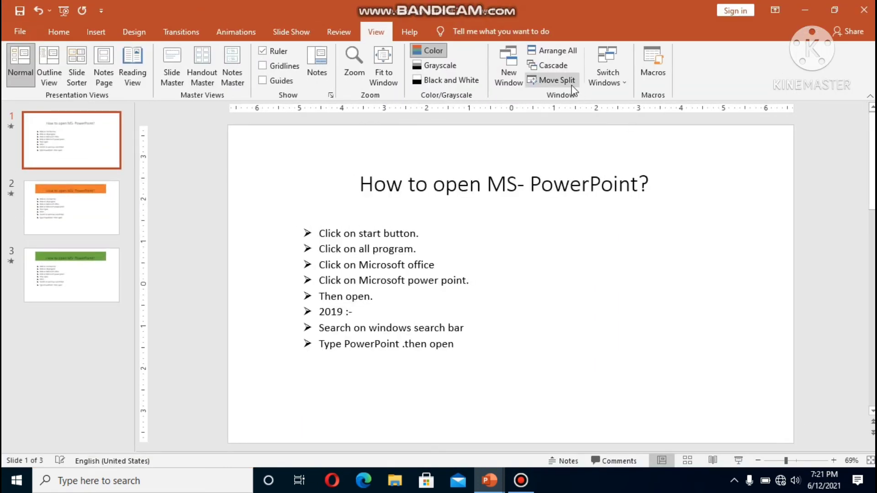
pyautogui.click(551, 67)
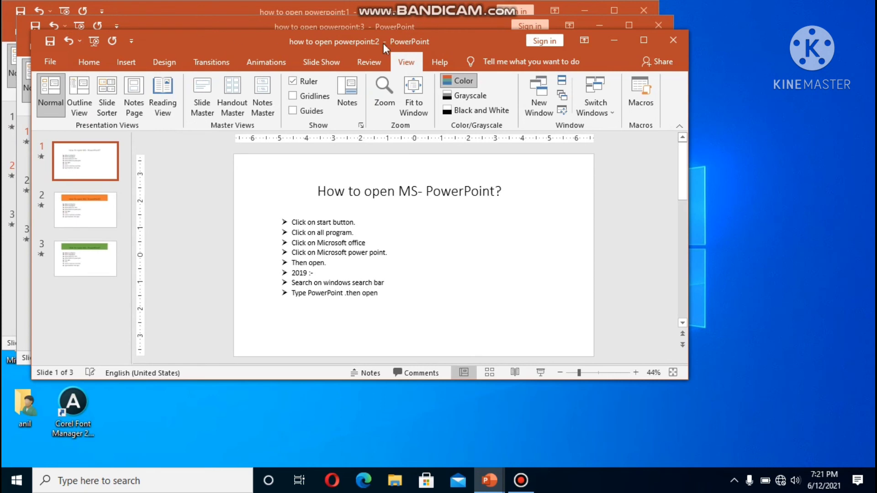
pyautogui.click(644, 41)
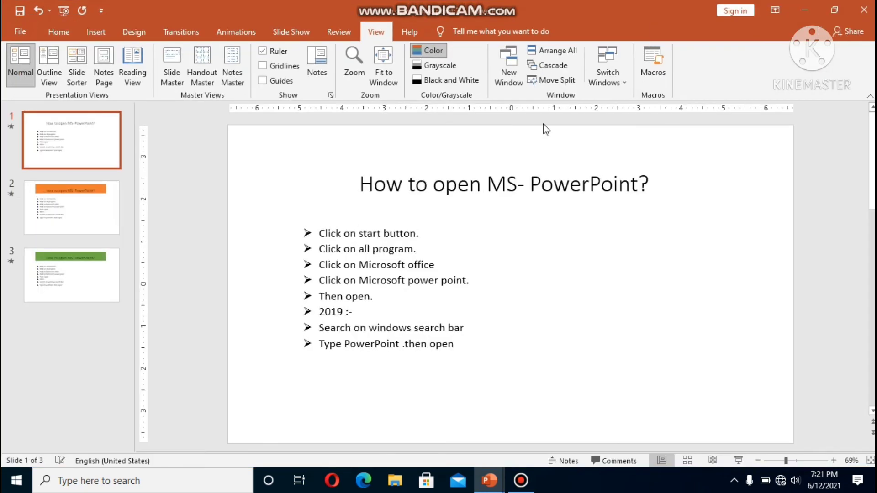
# - Try Move Split several times to resize the window's panes, then leave it
pyautogui.click(571, 82)
pyautogui.click(551, 83)
pyautogui.click(550, 84)
pyautogui.click(544, 82)
pyautogui.click(565, 82)
# - Switch to the 'how to open powerpoint:1' window and maximize it
pyautogui.click(623, 80)
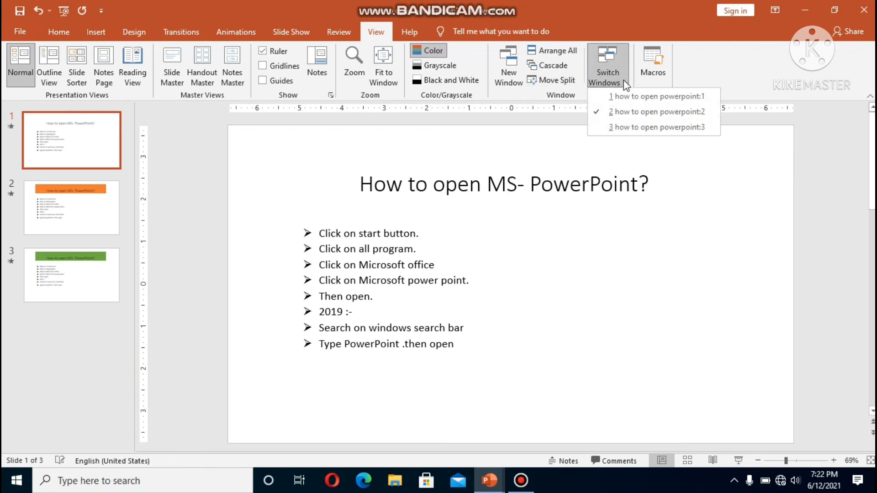
pyautogui.click(620, 99)
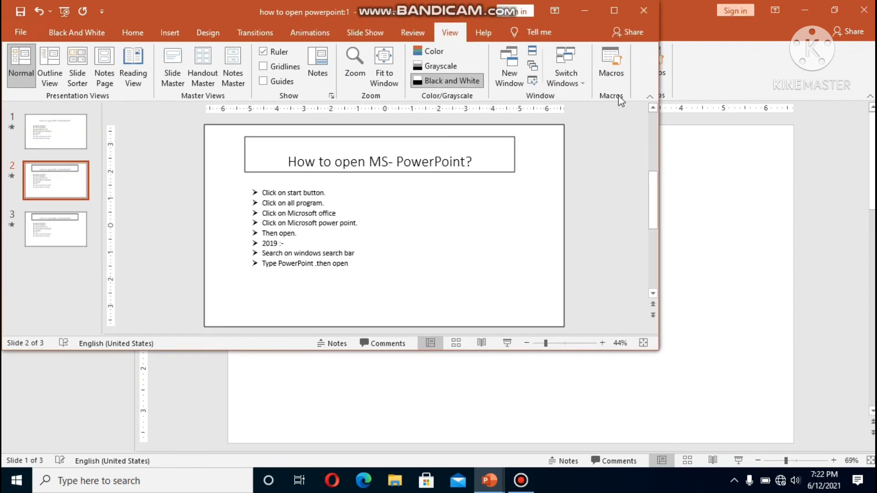
pyautogui.click(614, 10)
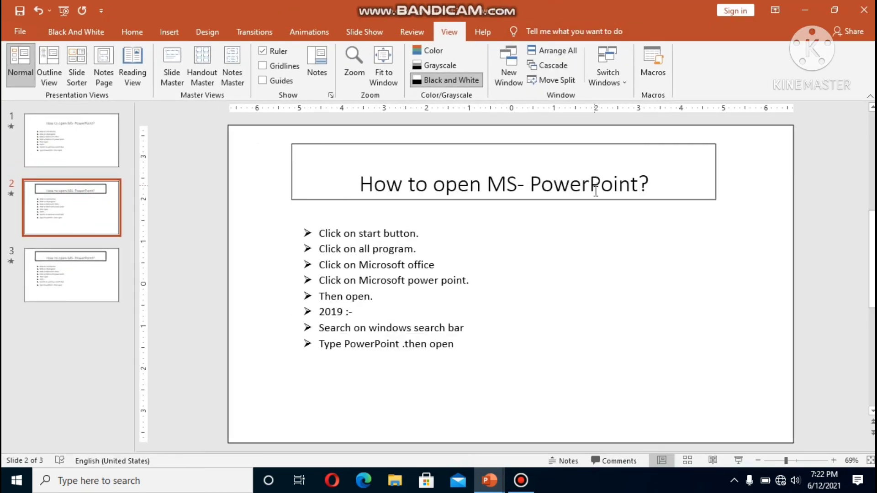